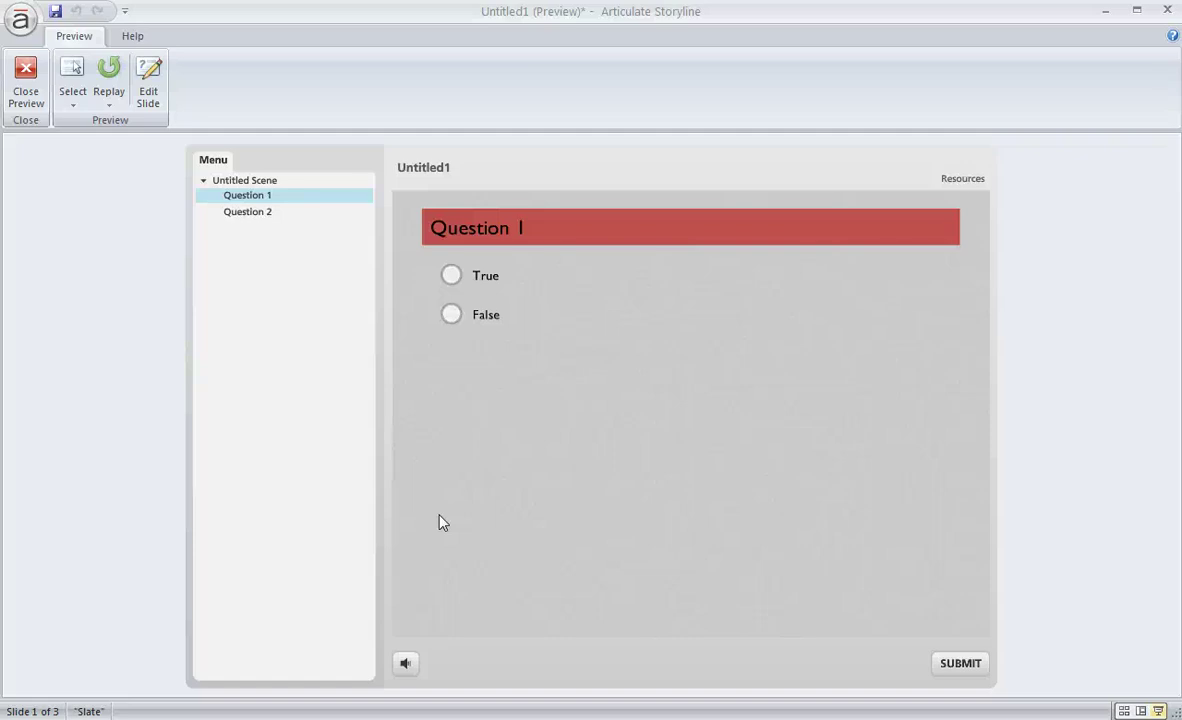
# Step: In the preview, answer Question 1 True and Question 2 False, then start Review Quiz
pyautogui.click(455, 276)
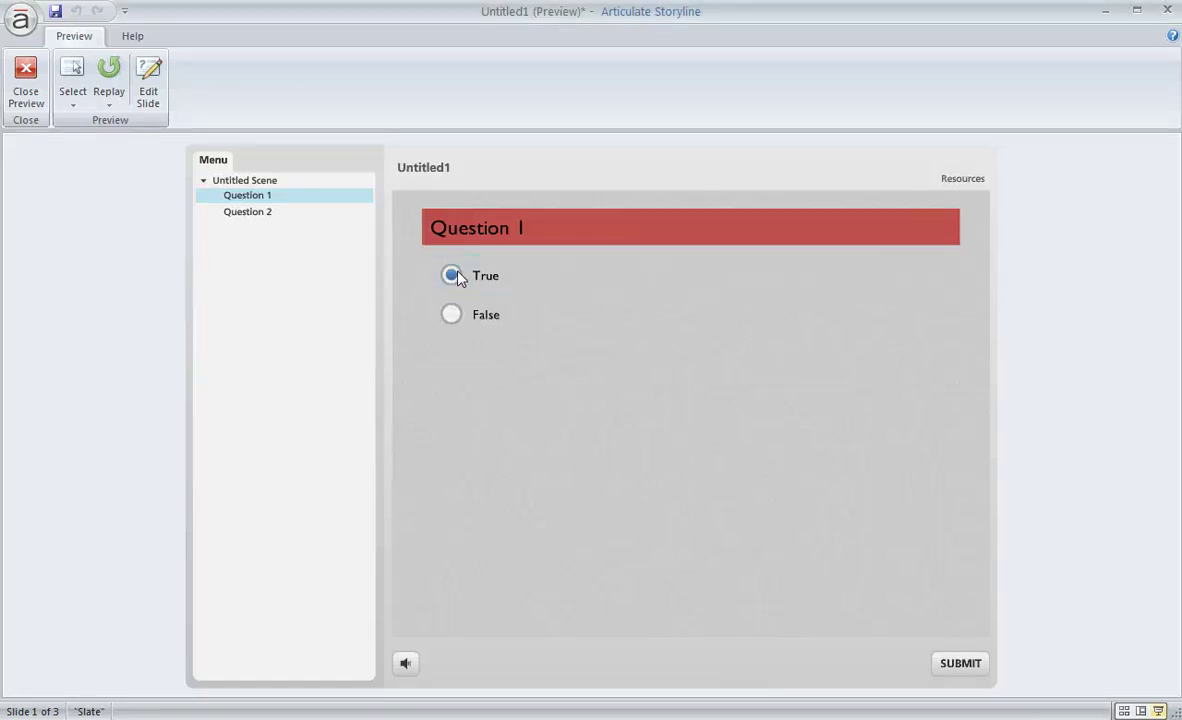
pyautogui.click(965, 664)
pyautogui.click(687, 474)
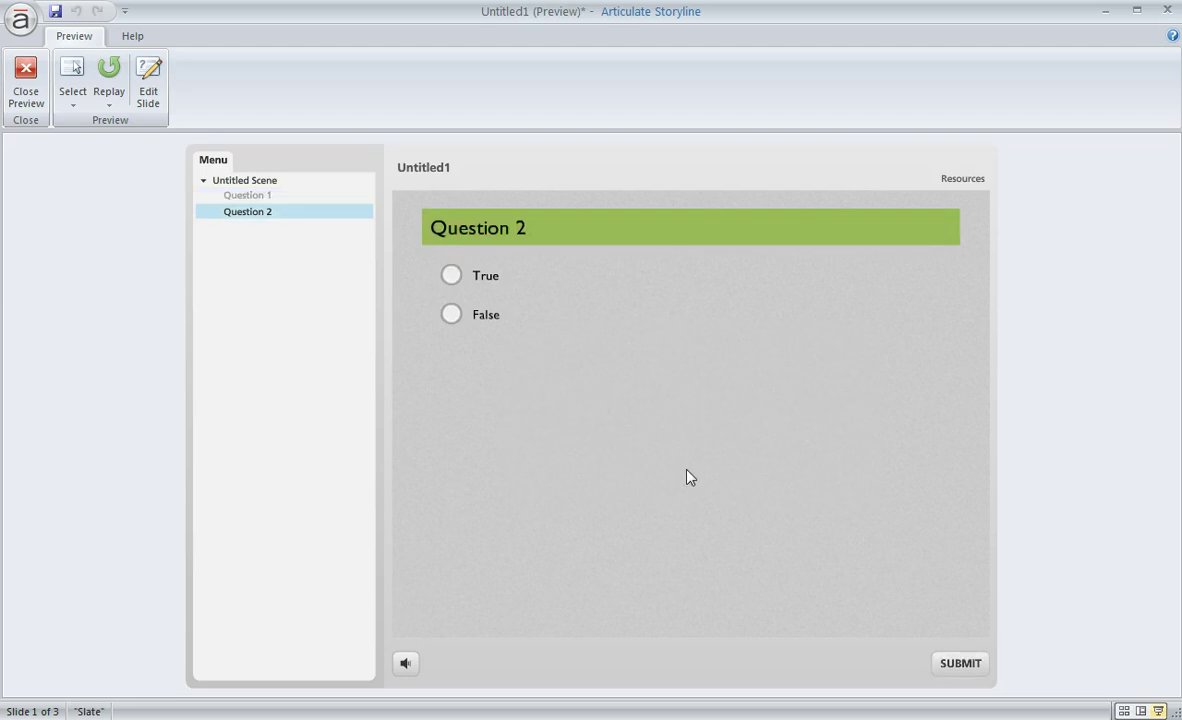
pyautogui.click(451, 314)
pyautogui.click(956, 666)
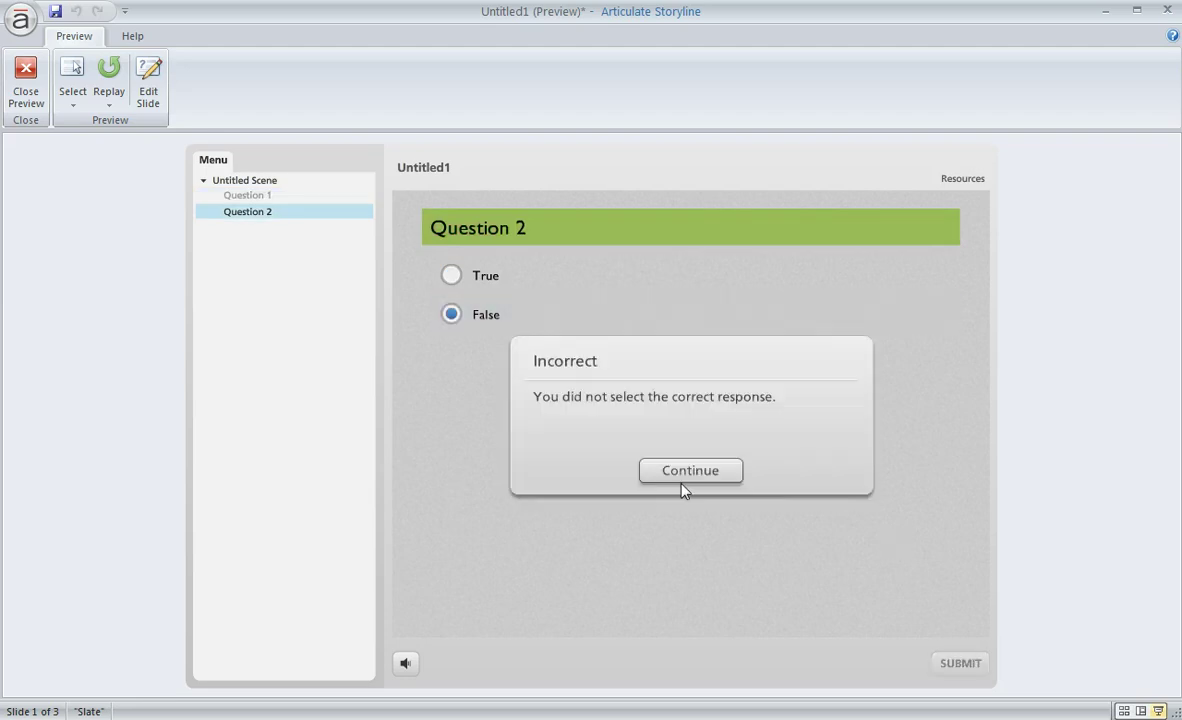
pyautogui.click(683, 478)
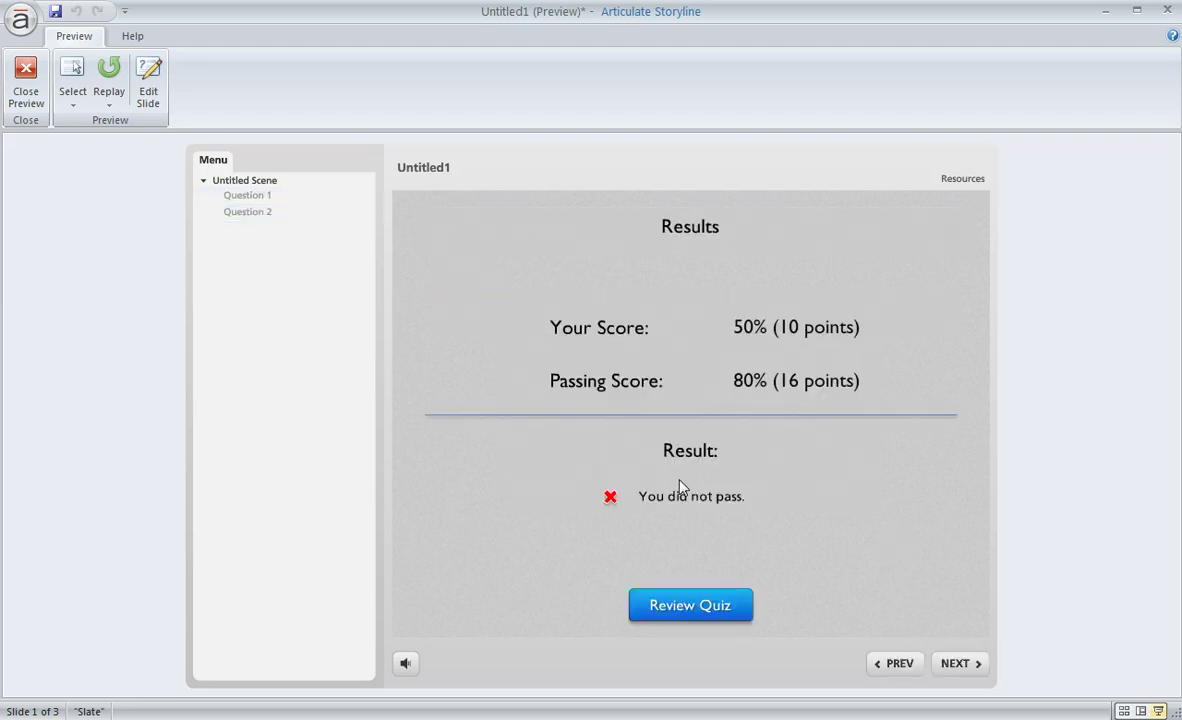
pyautogui.click(745, 612)
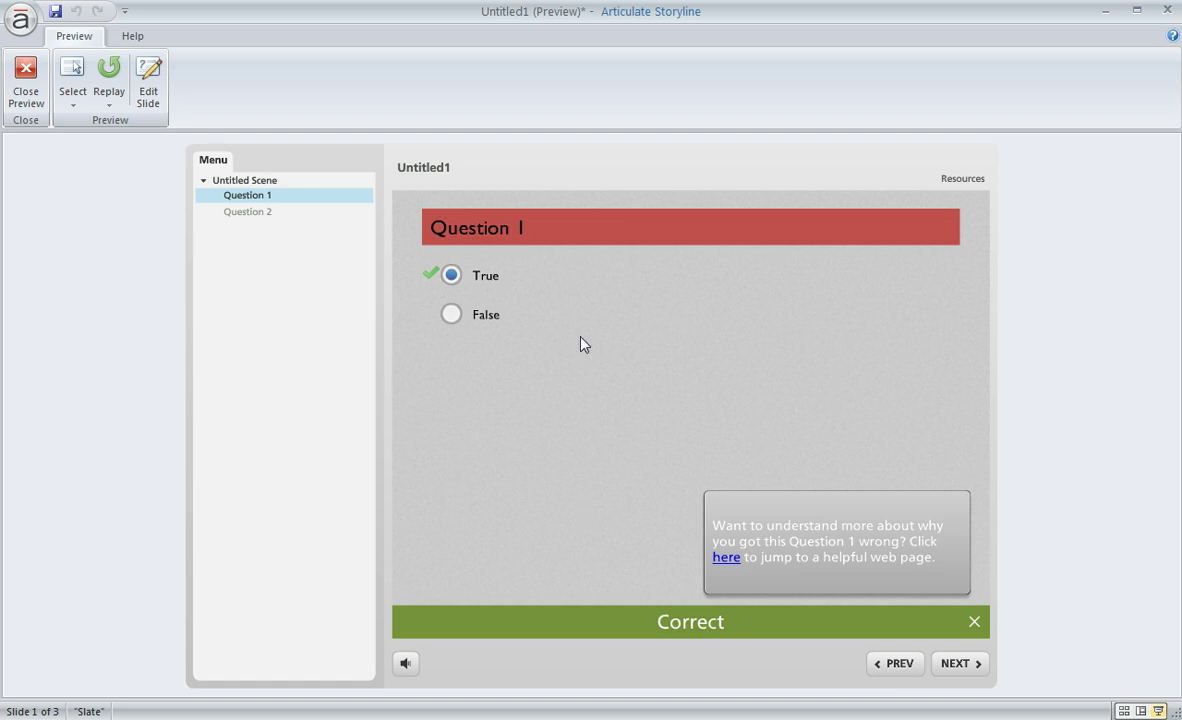
# Step: Close the preview and open the Review layer of slide 1.1 Question 1
pyautogui.click(27, 72)
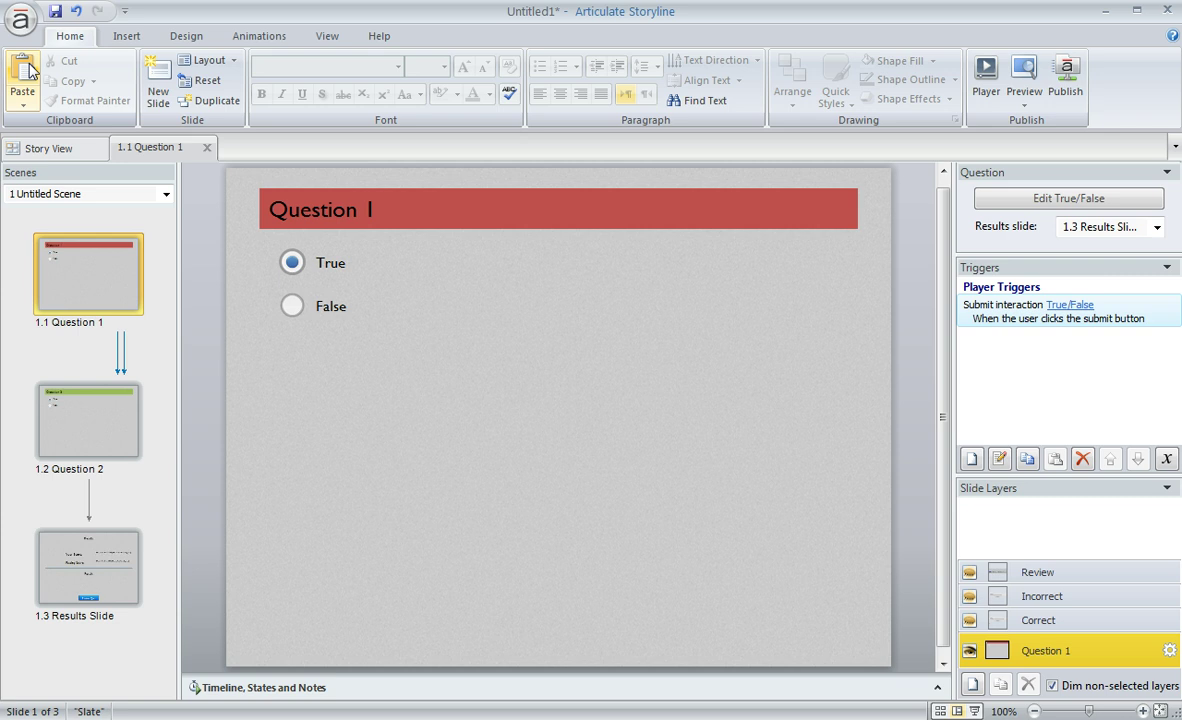
pyautogui.click(103, 270)
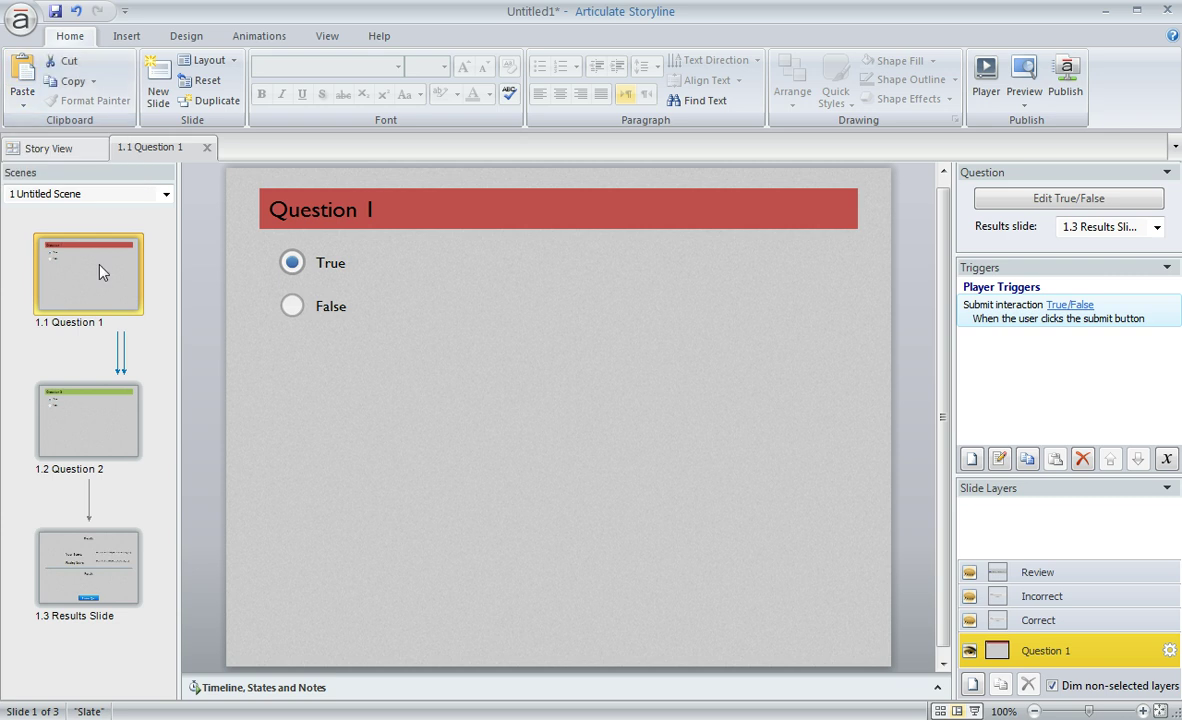
pyautogui.click(1066, 574)
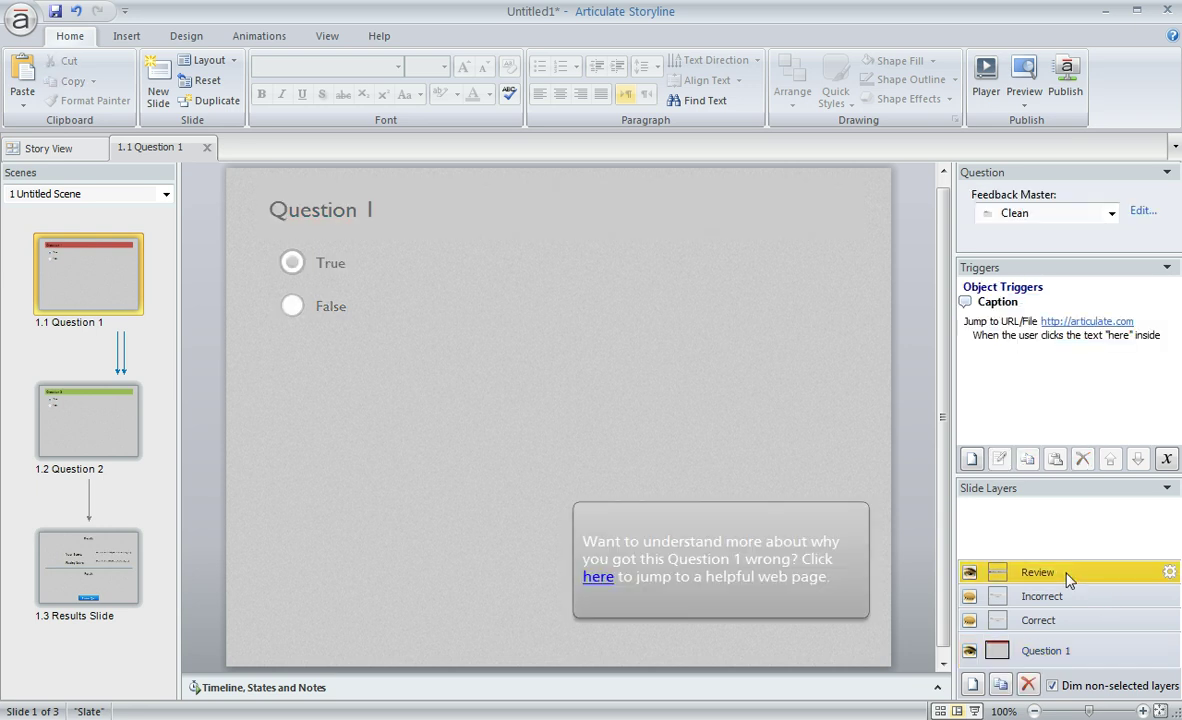
# Step: Create a Review layer trigger that hides the layer when the timeline starts
pyautogui.click(971, 460)
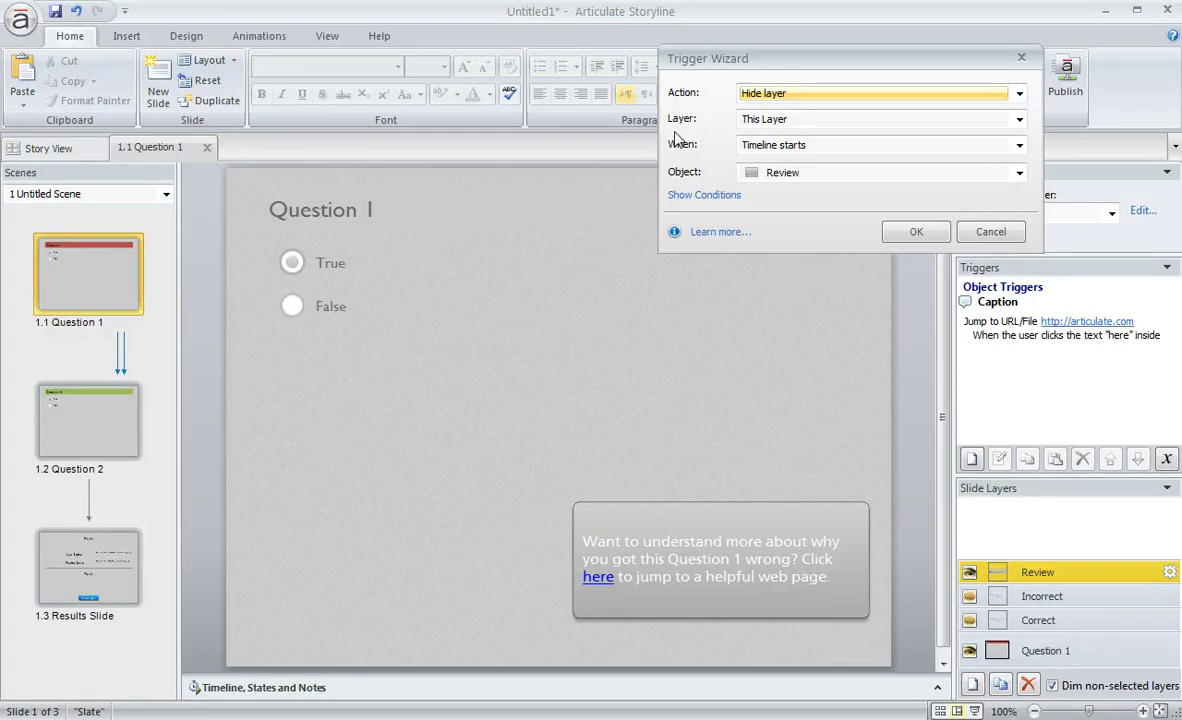
pyautogui.click(736, 93)
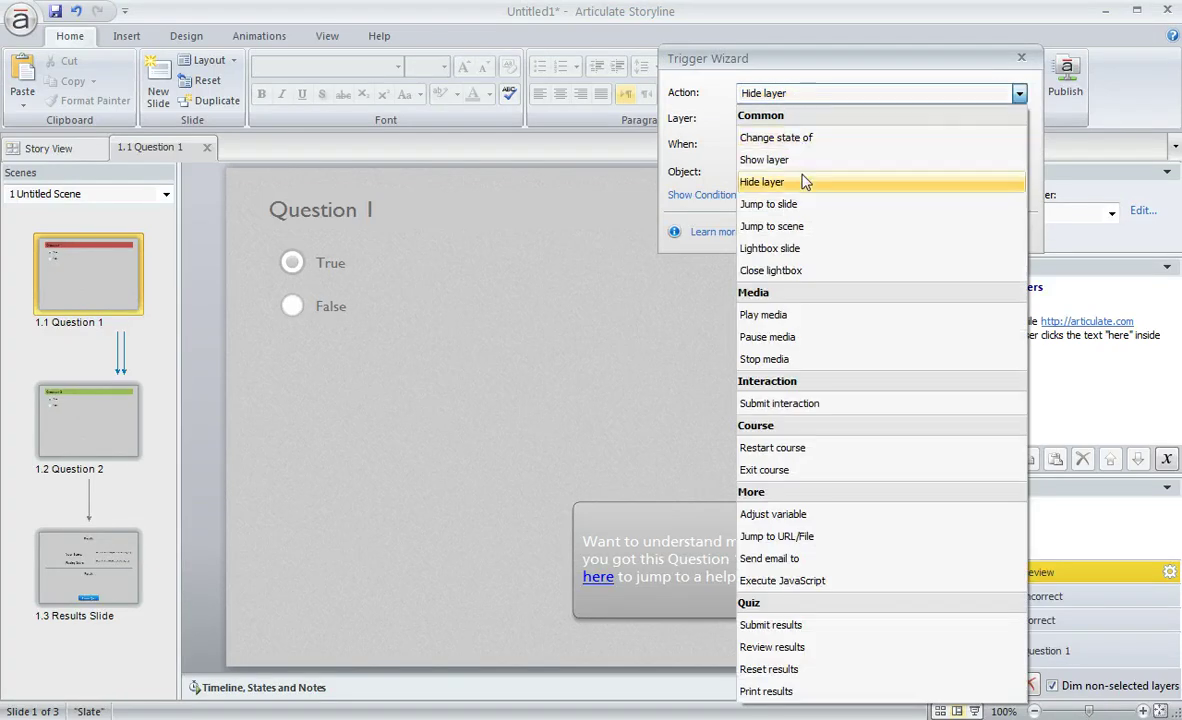
pyautogui.click(800, 184)
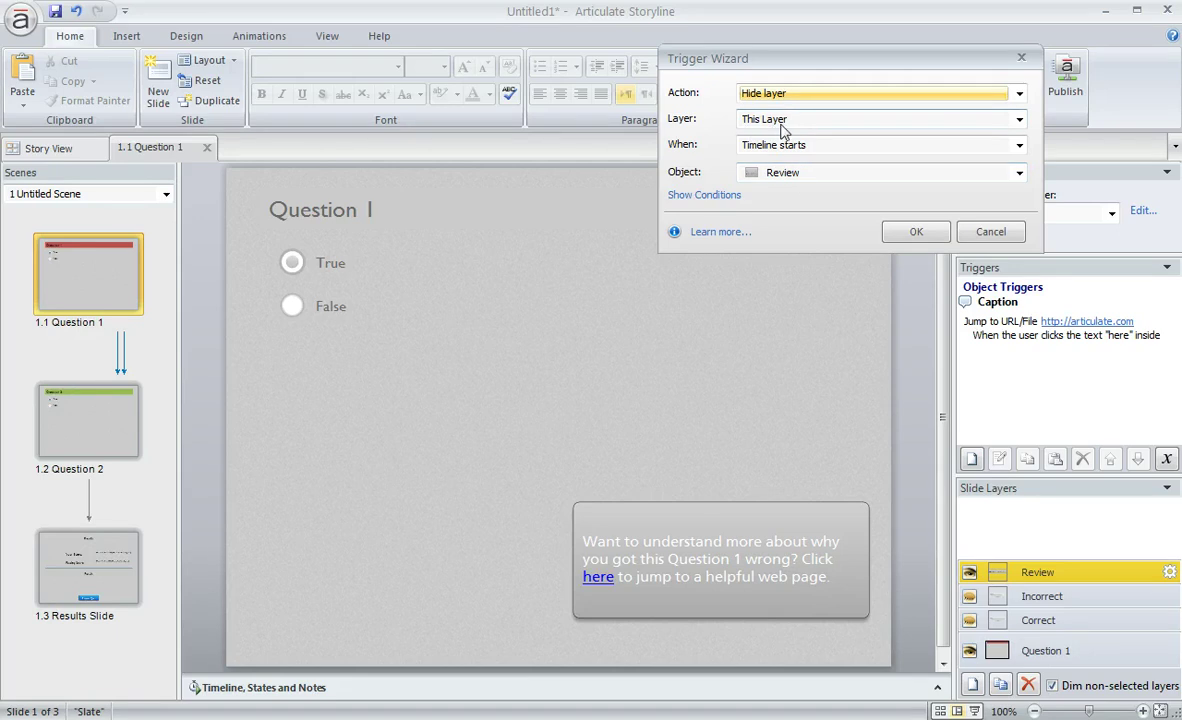
pyautogui.click(812, 146)
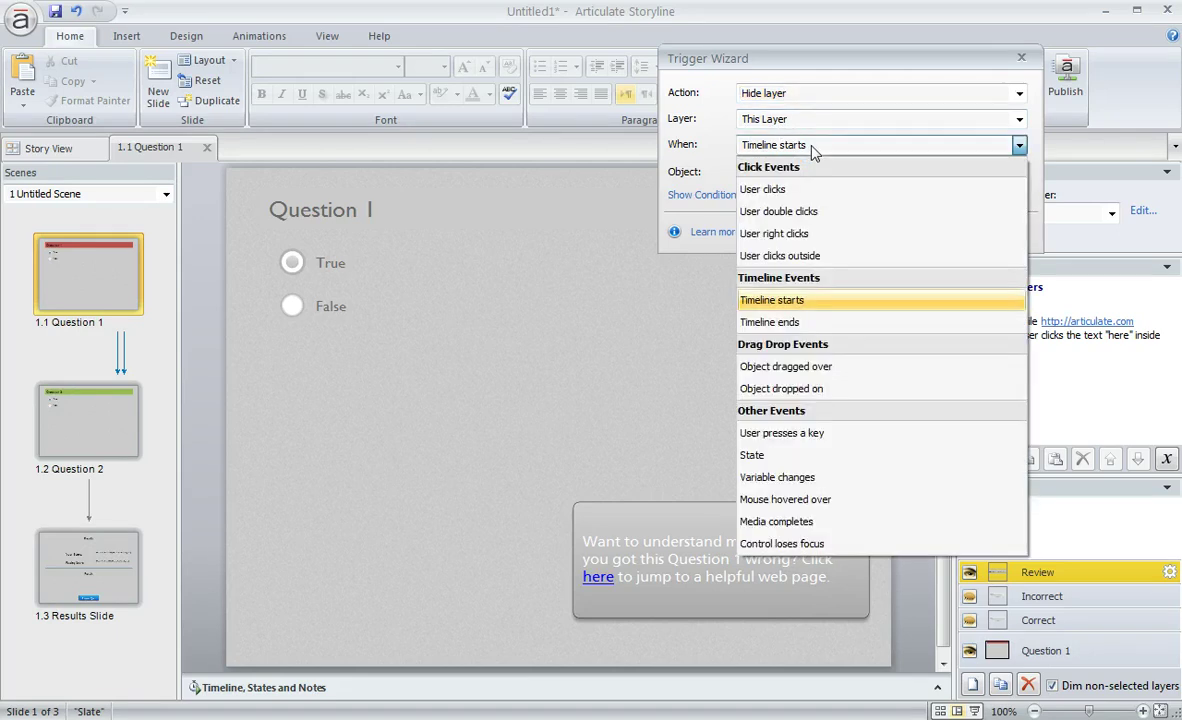
pyautogui.click(807, 301)
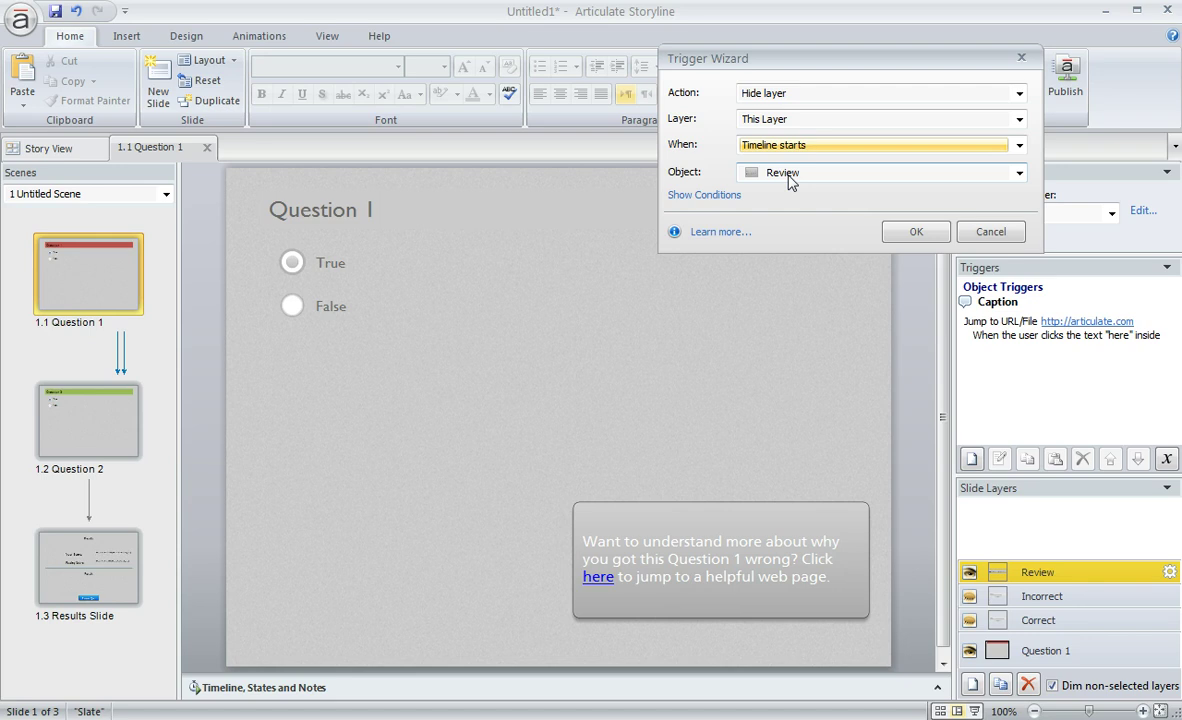
# Step: Add the condition Button 1 'True' equals Selected and save the trigger
pyautogui.click(710, 196)
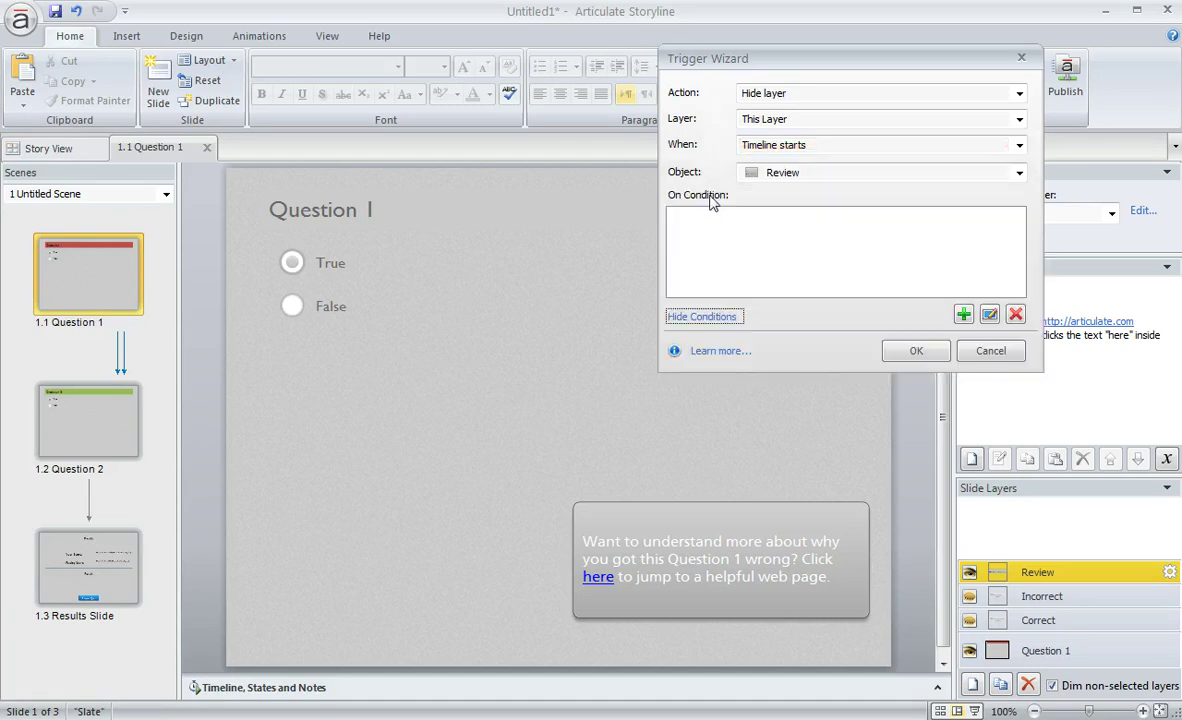
pyautogui.click(963, 316)
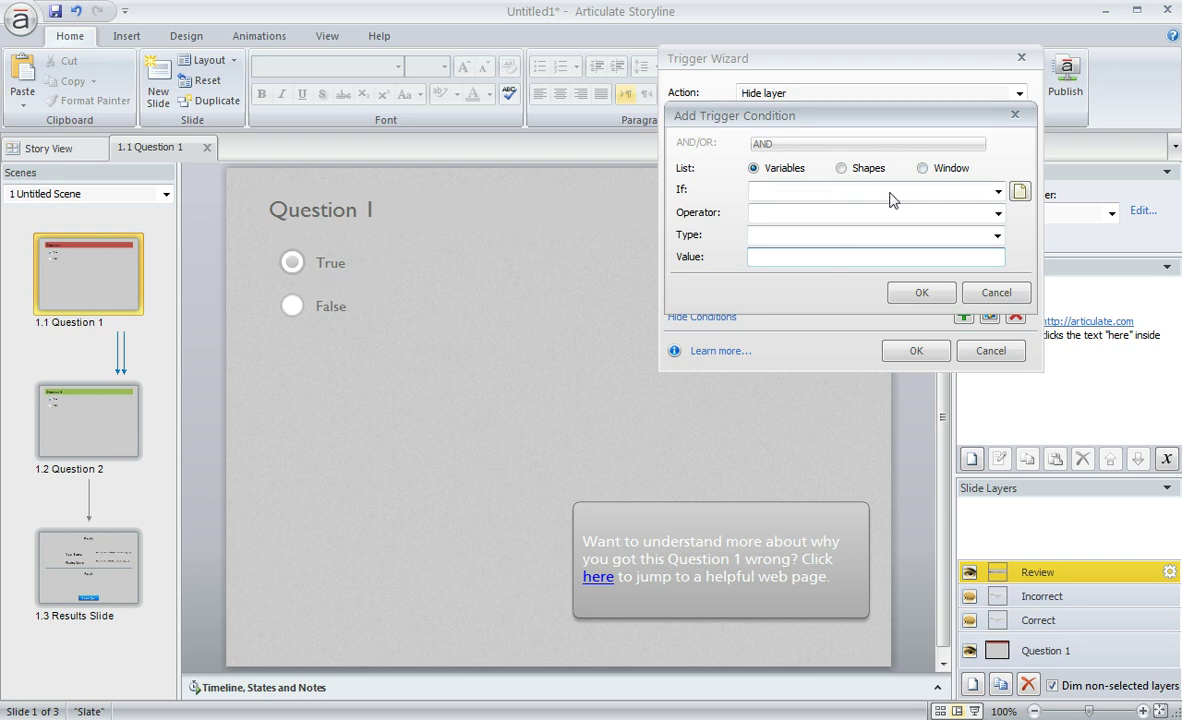
pyautogui.click(842, 170)
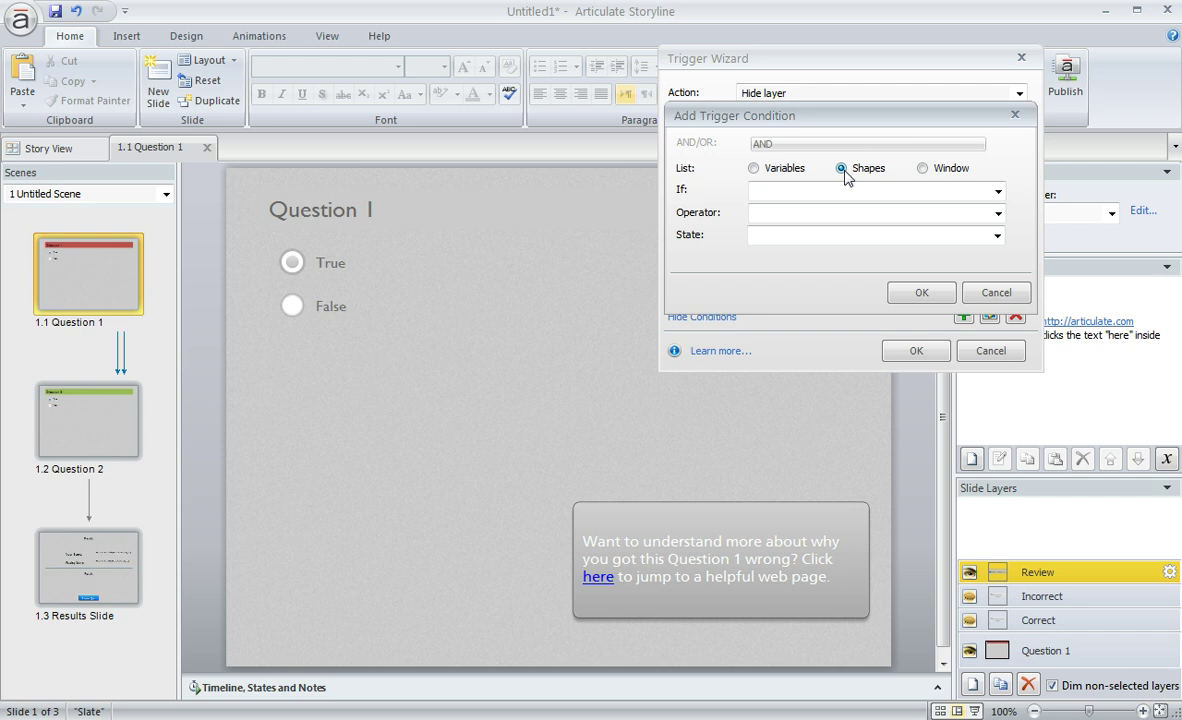
pyautogui.click(777, 194)
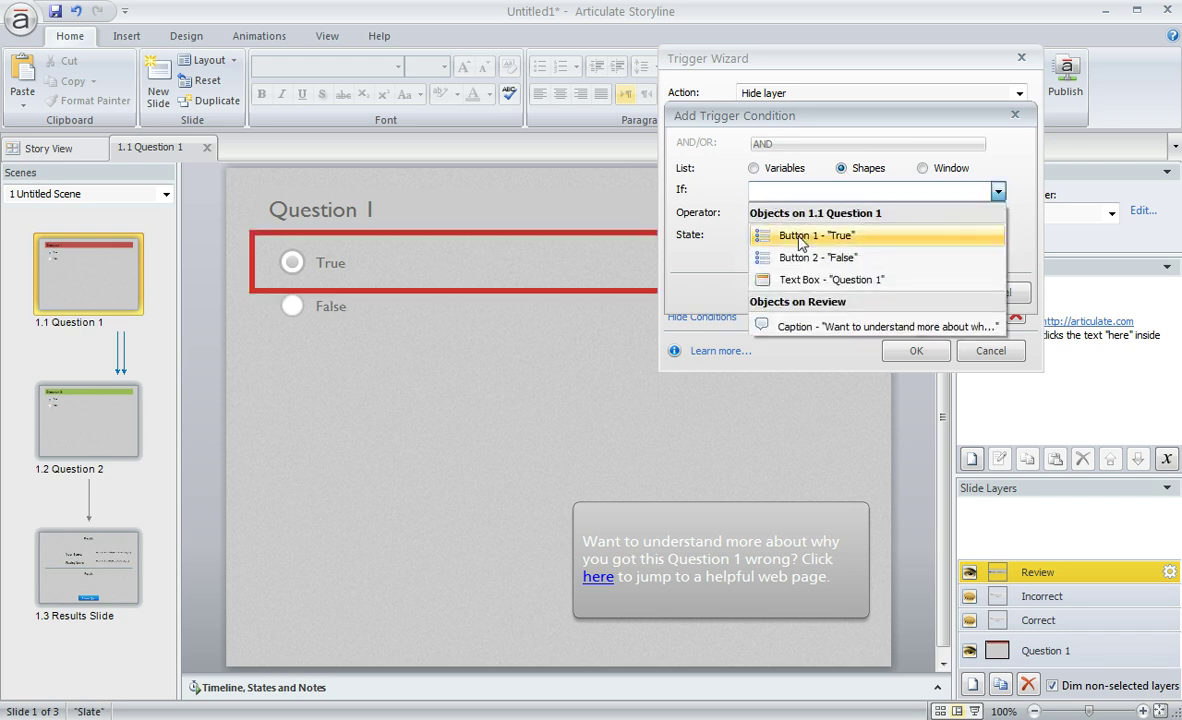
pyautogui.click(799, 237)
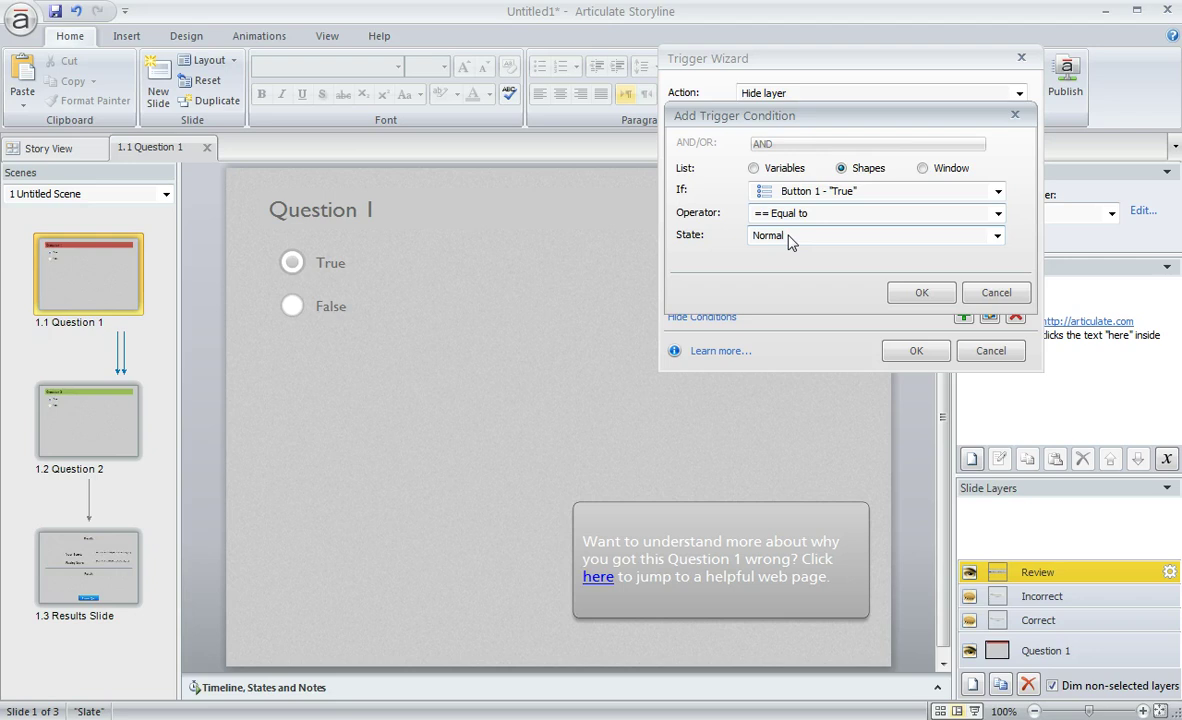
pyautogui.click(786, 238)
pyautogui.click(770, 368)
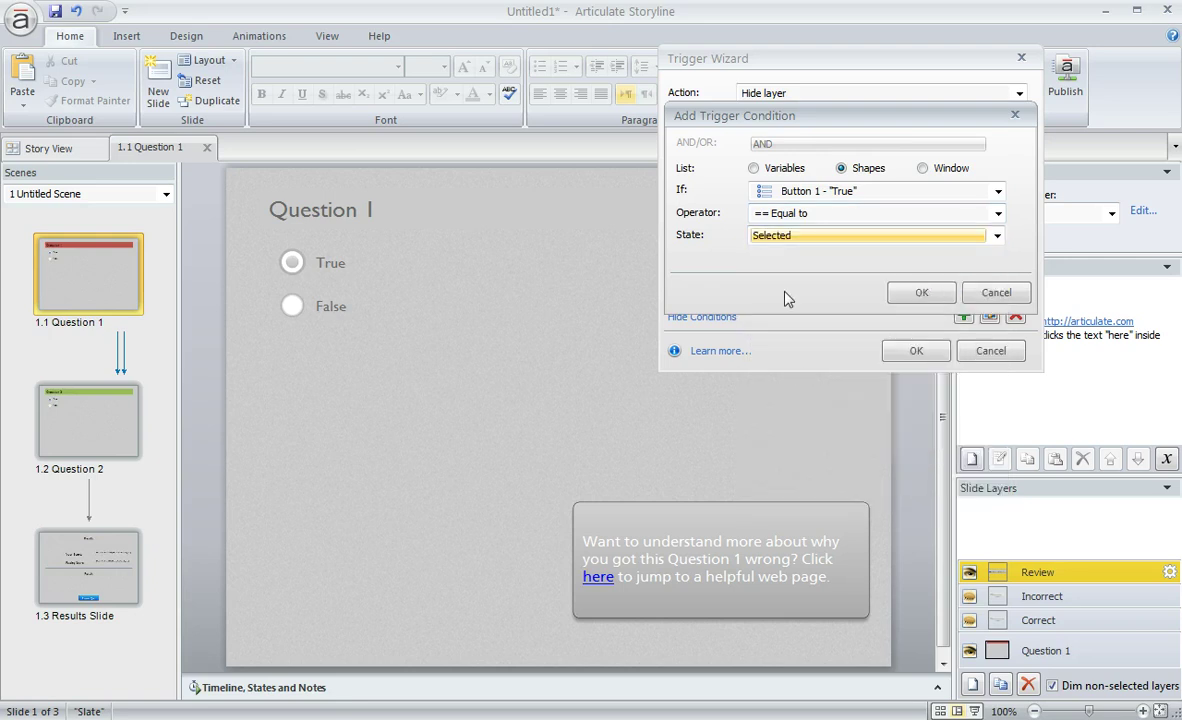
pyautogui.click(918, 294)
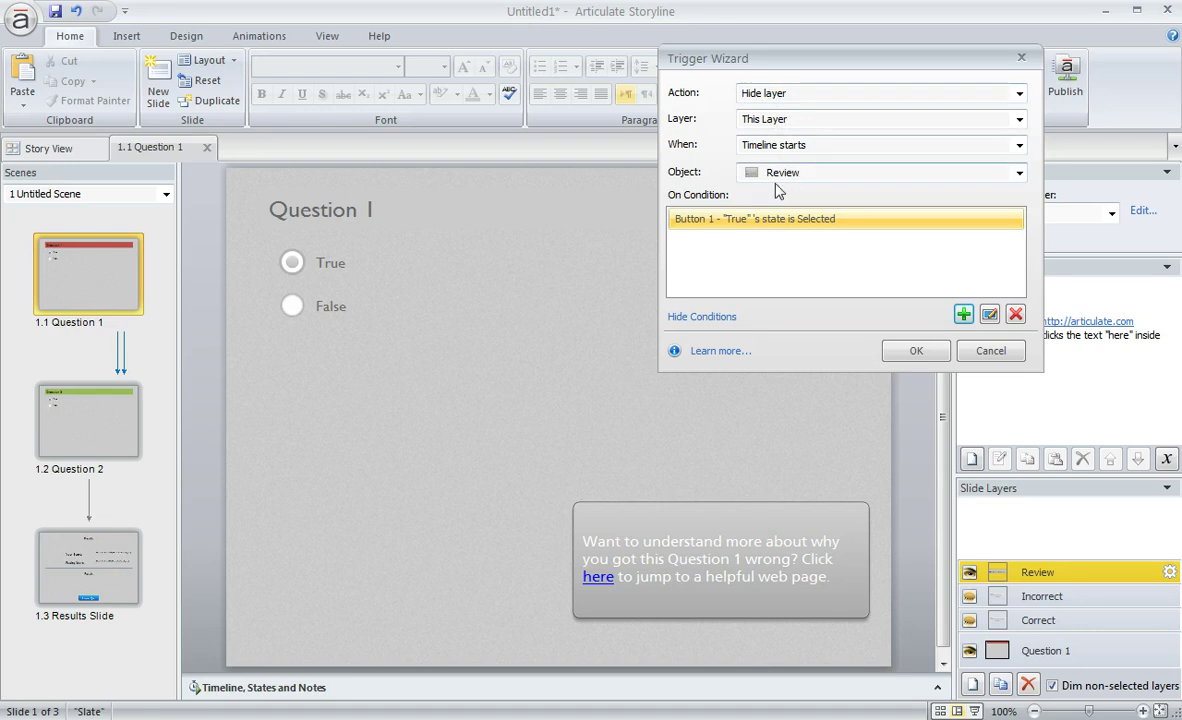
pyautogui.click(912, 351)
# Step: On slide 1.2, select the Review layer and create a Hide layer trigger
pyautogui.click(84, 420)
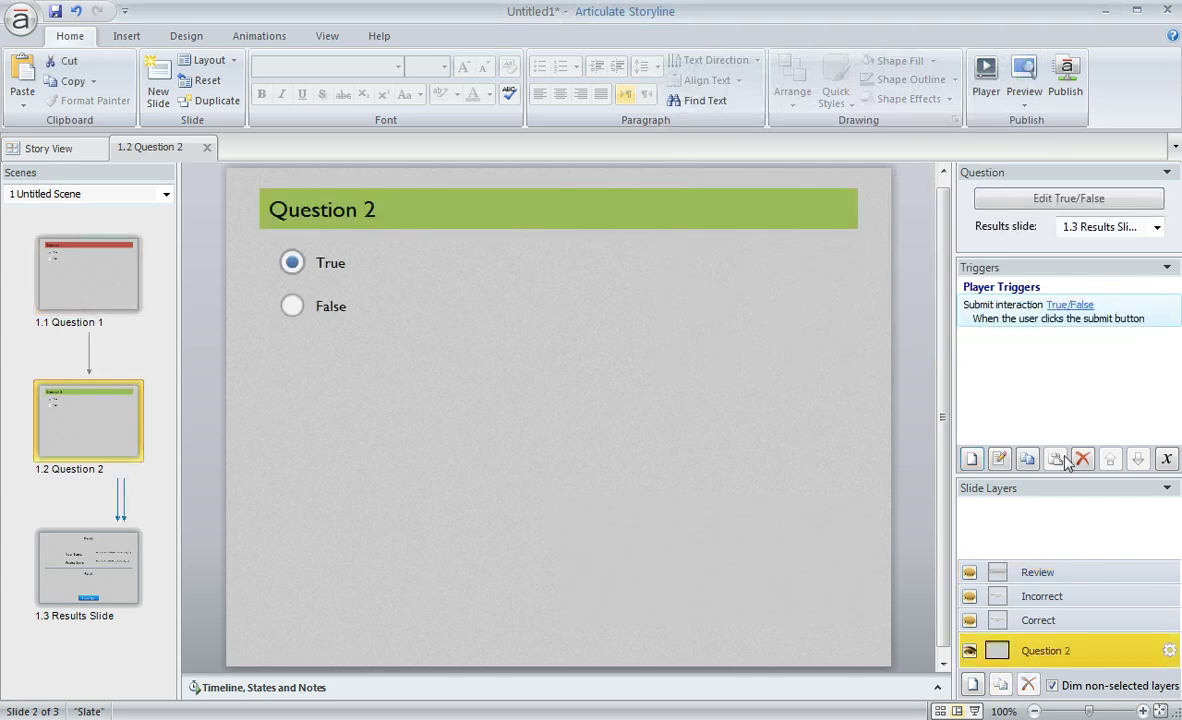
pyautogui.click(1038, 572)
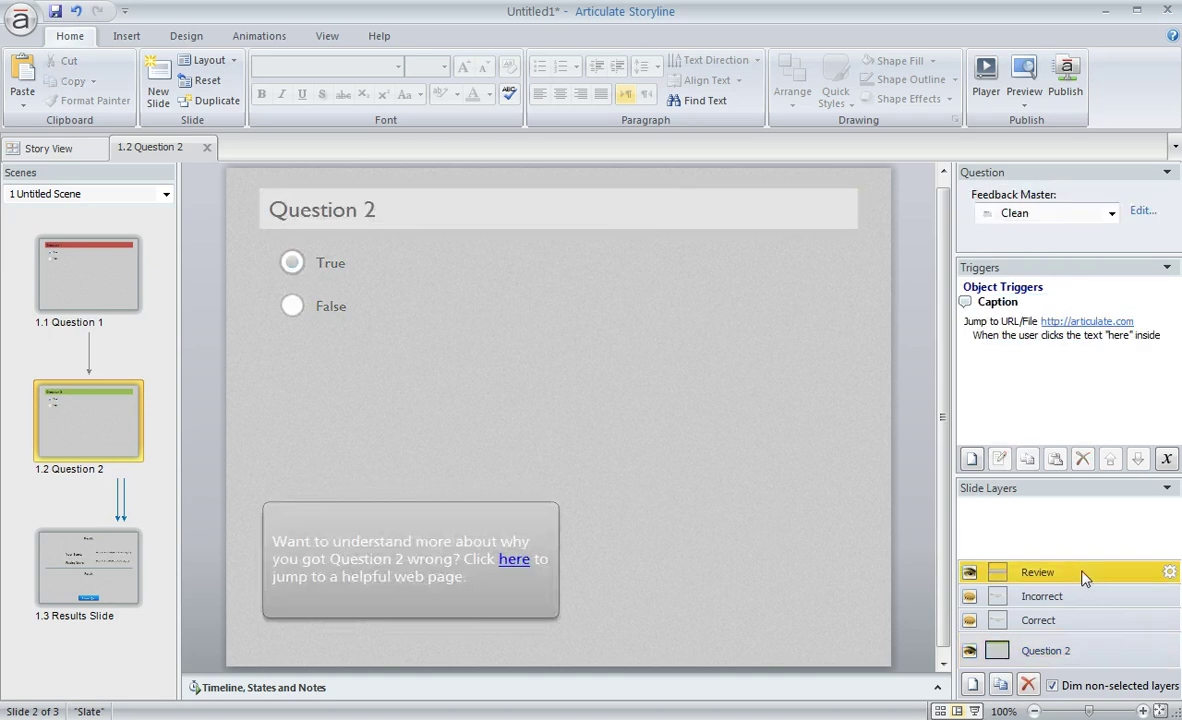
pyautogui.click(971, 459)
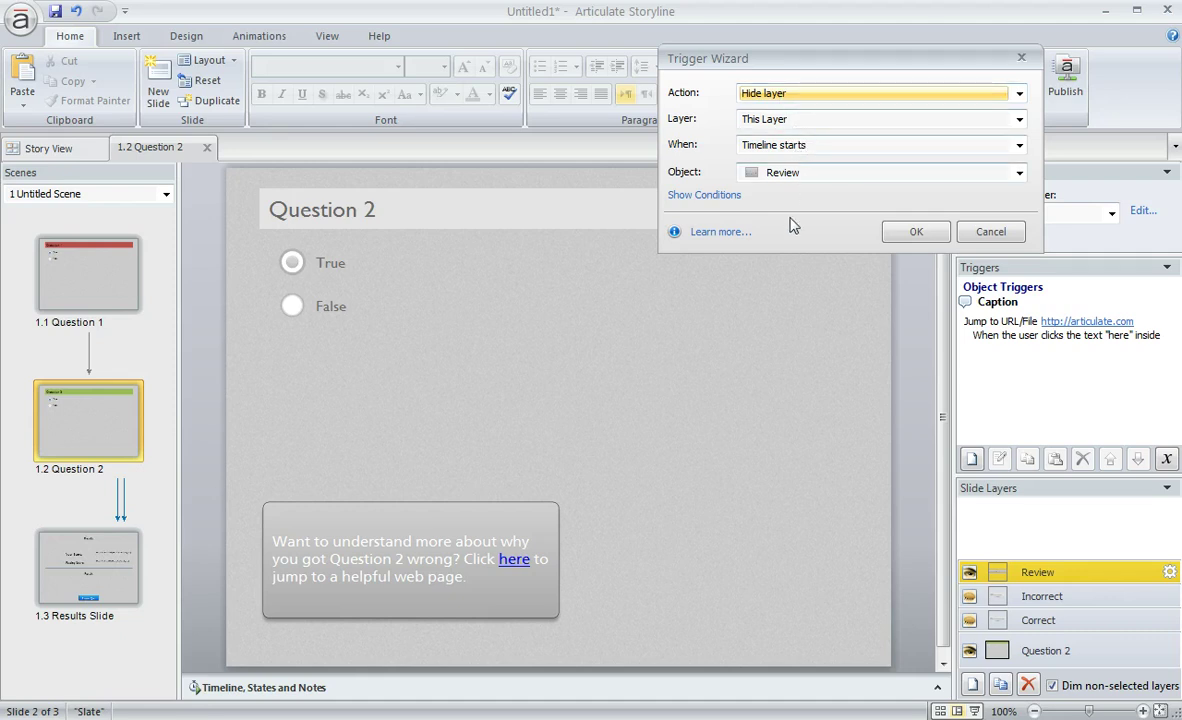
# Step: Make the trigger conditional on Button 1 'True' being Selected and save it
pyautogui.click(704, 198)
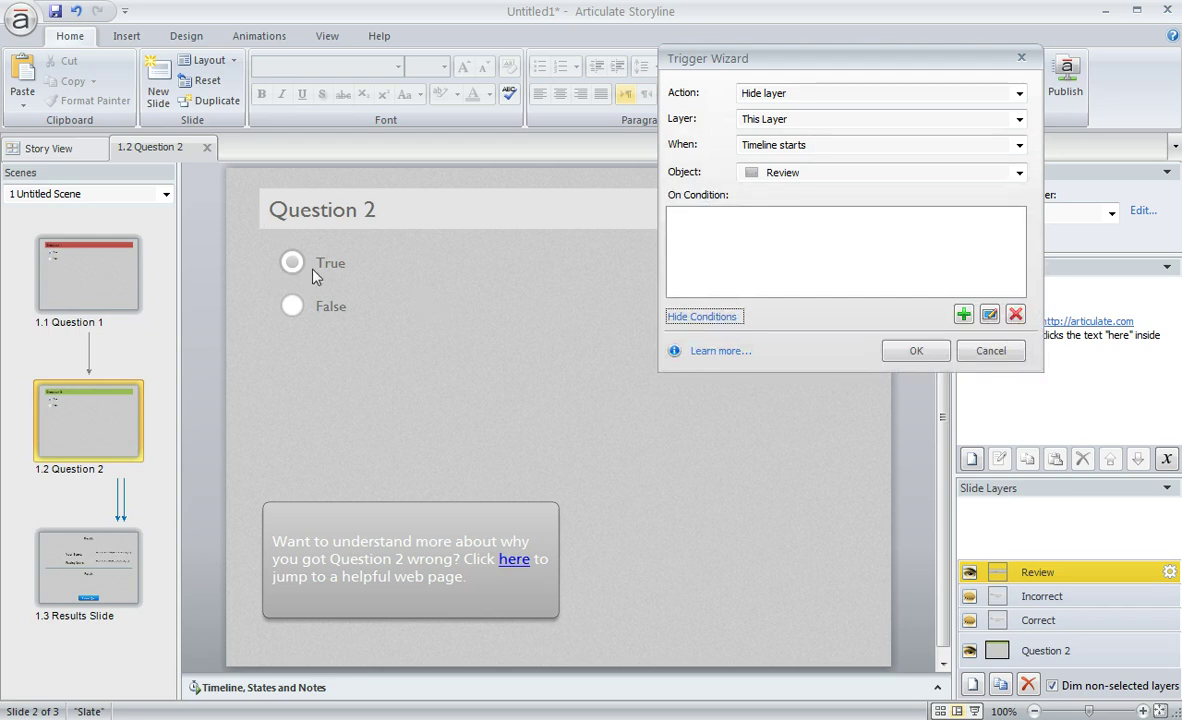
pyautogui.click(963, 315)
pyautogui.click(841, 168)
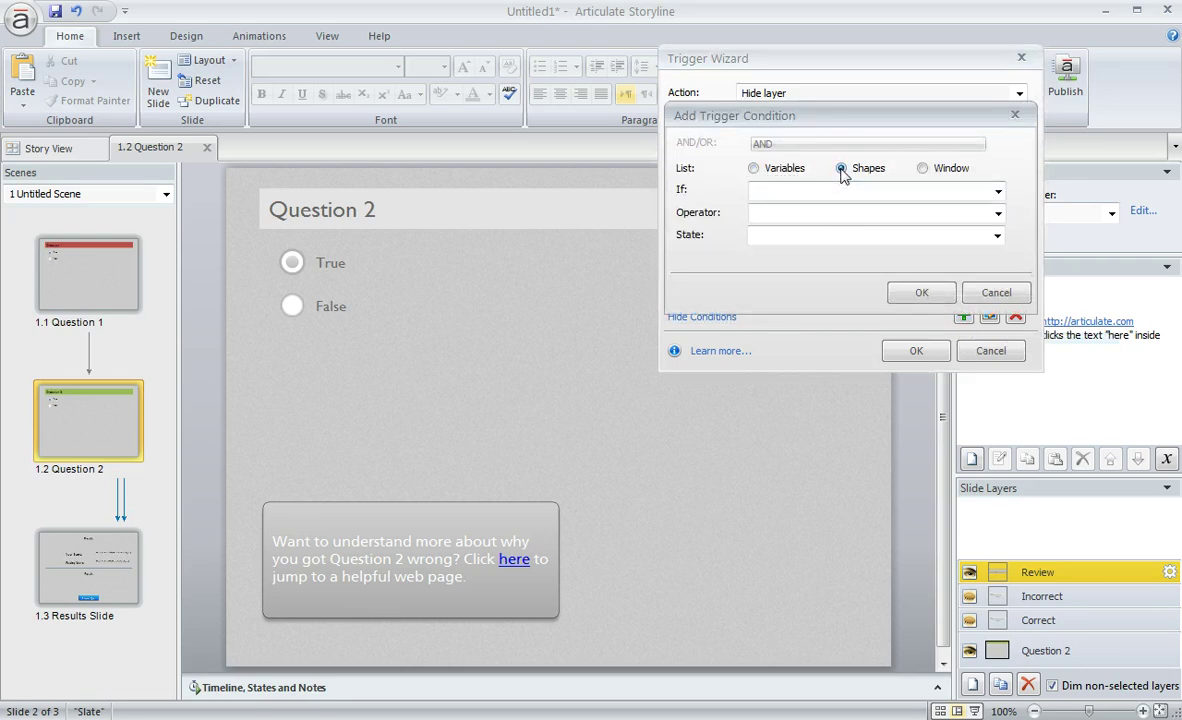
pyautogui.click(782, 192)
pyautogui.click(795, 235)
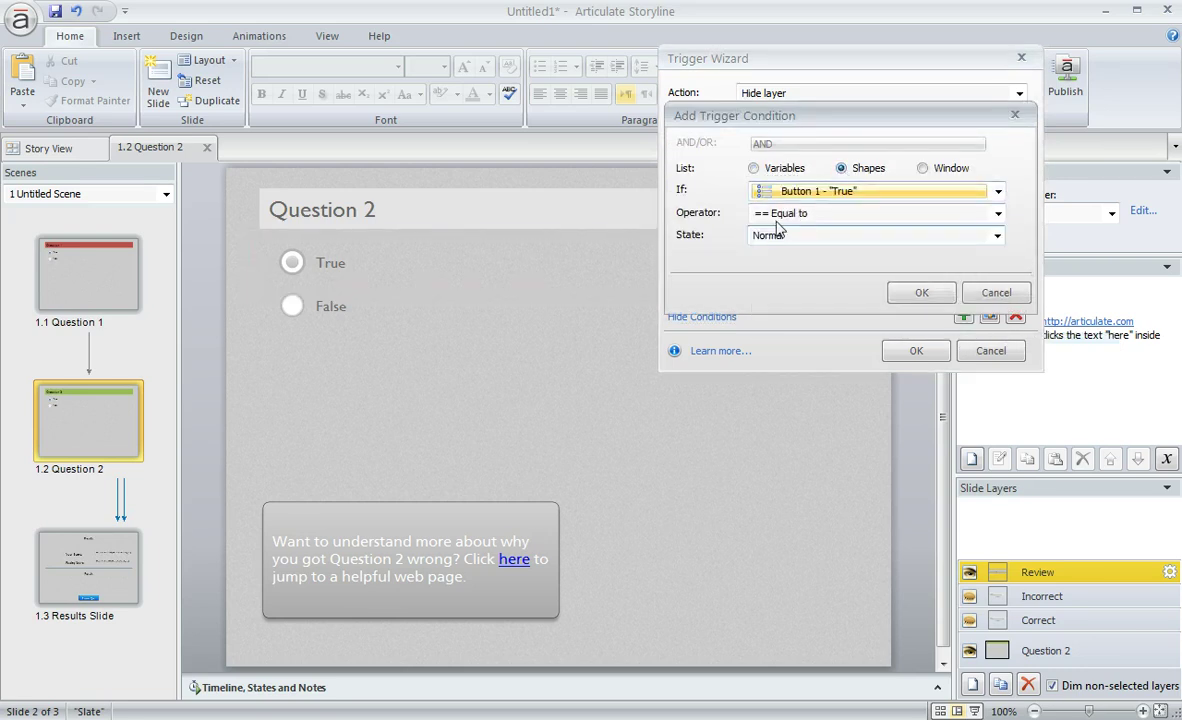
pyautogui.click(790, 238)
pyautogui.click(802, 359)
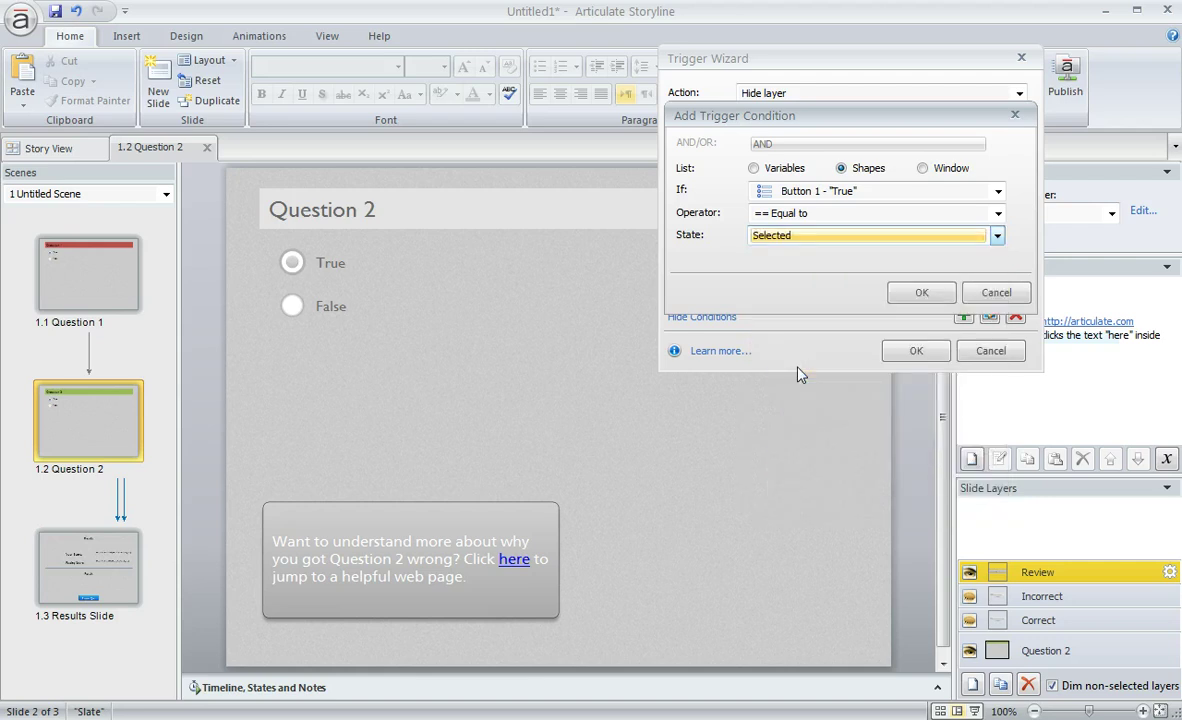
pyautogui.click(913, 294)
pyautogui.click(912, 349)
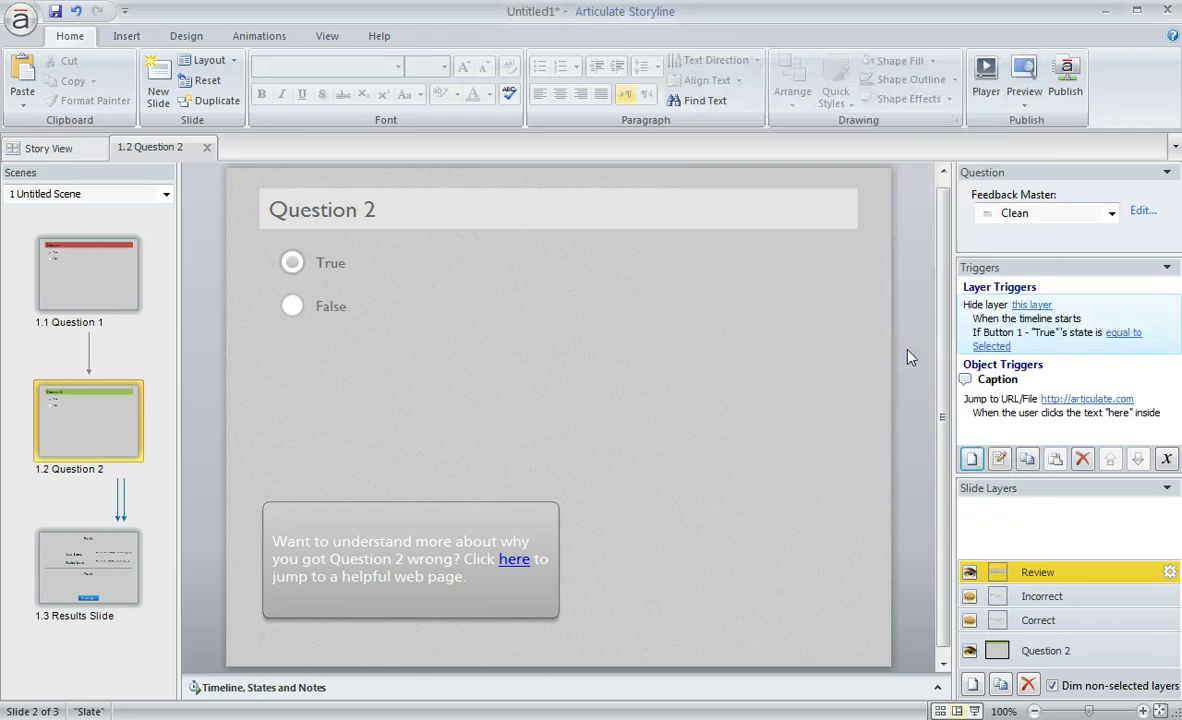
# Step: Preview the quiz, answering Question 1 True and Question 2 False through to the Results slide
pyautogui.click(1025, 75)
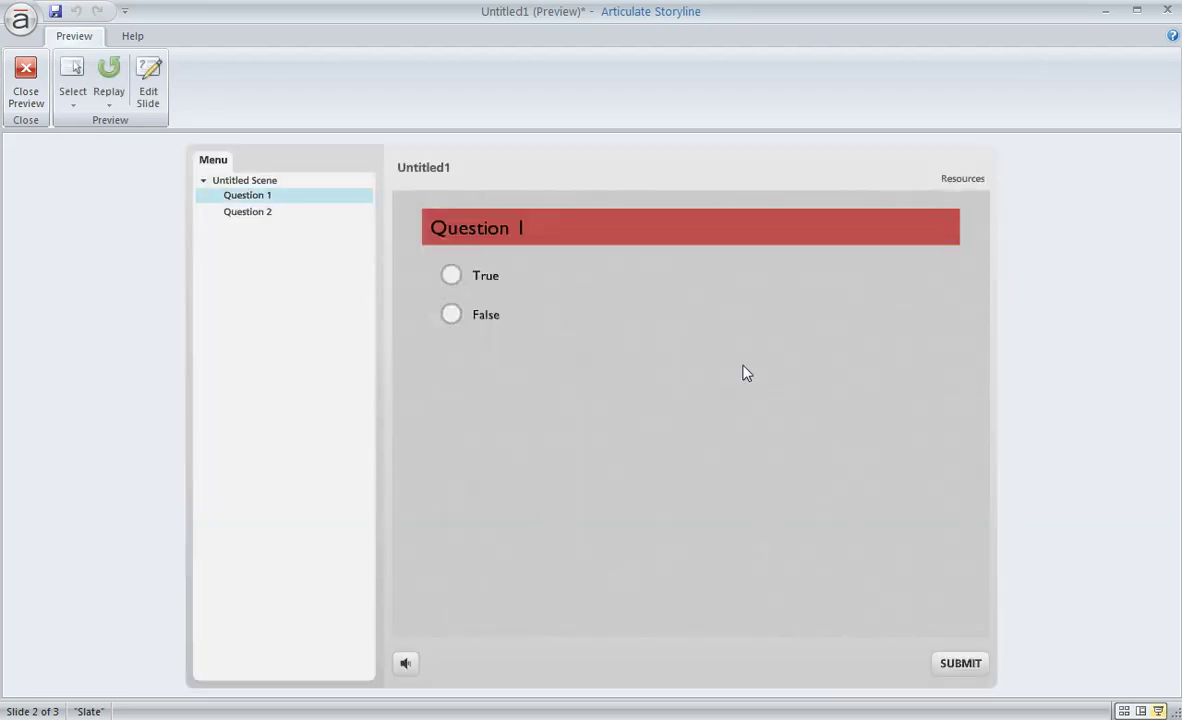
pyautogui.click(451, 277)
pyautogui.click(971, 664)
pyautogui.click(687, 475)
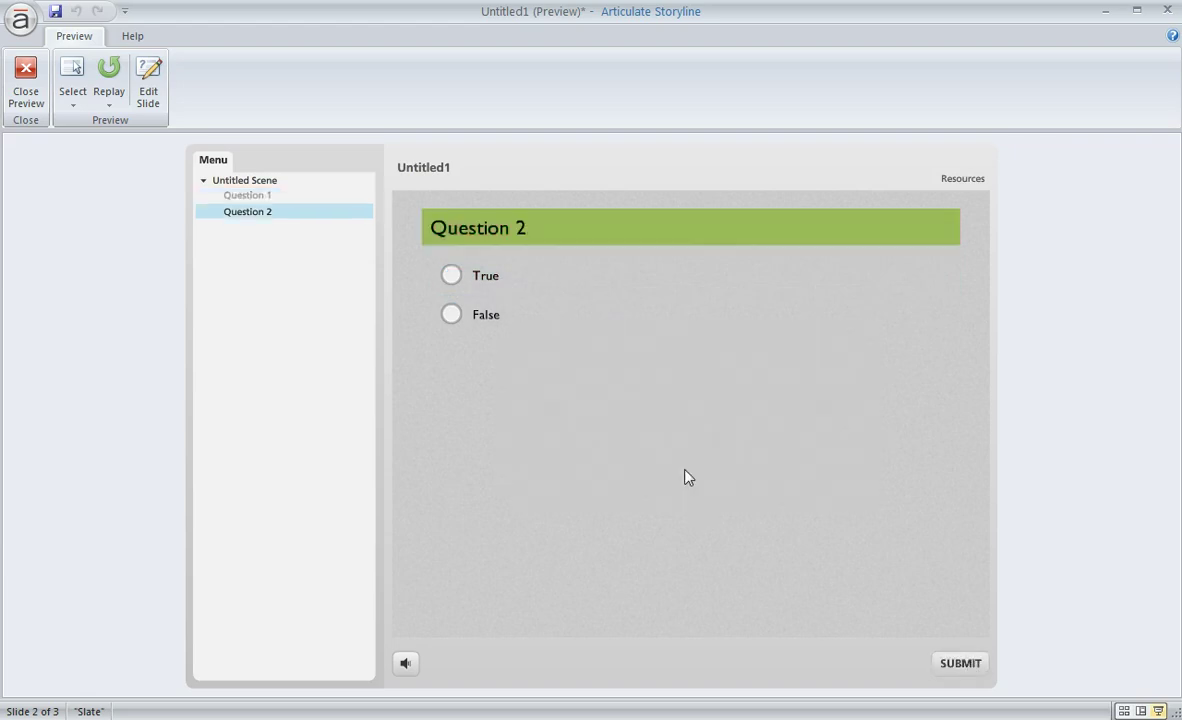
pyautogui.click(452, 317)
pyautogui.click(958, 665)
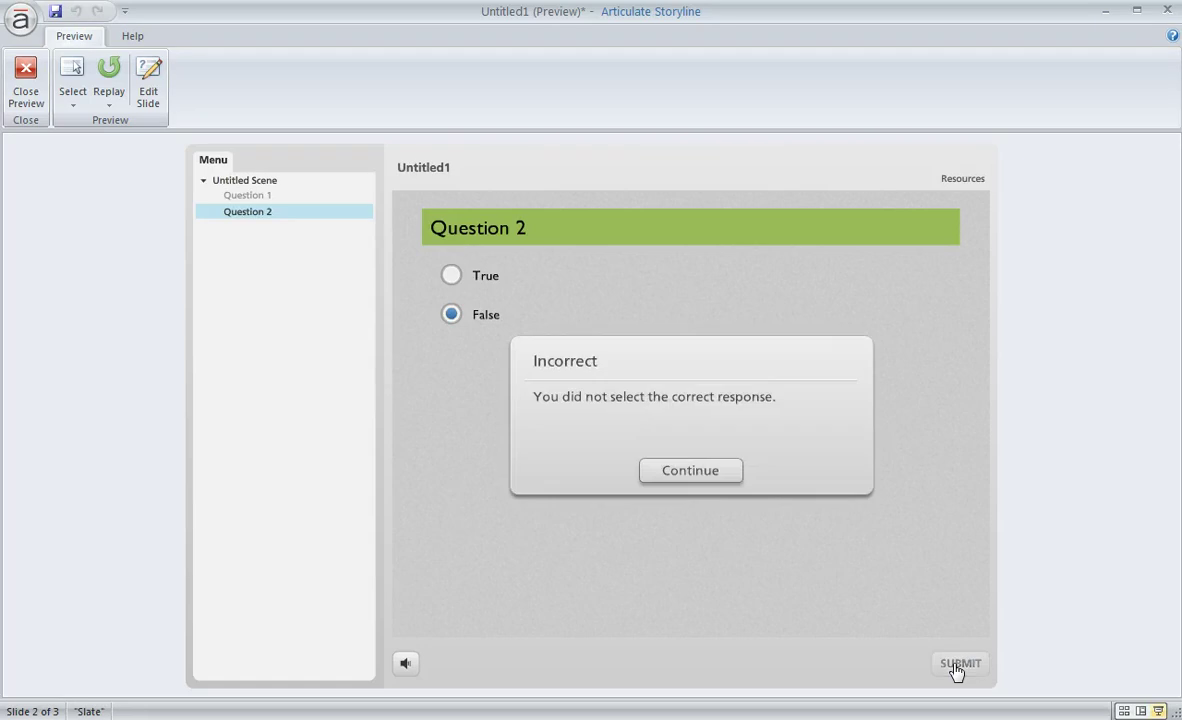
pyautogui.click(681, 471)
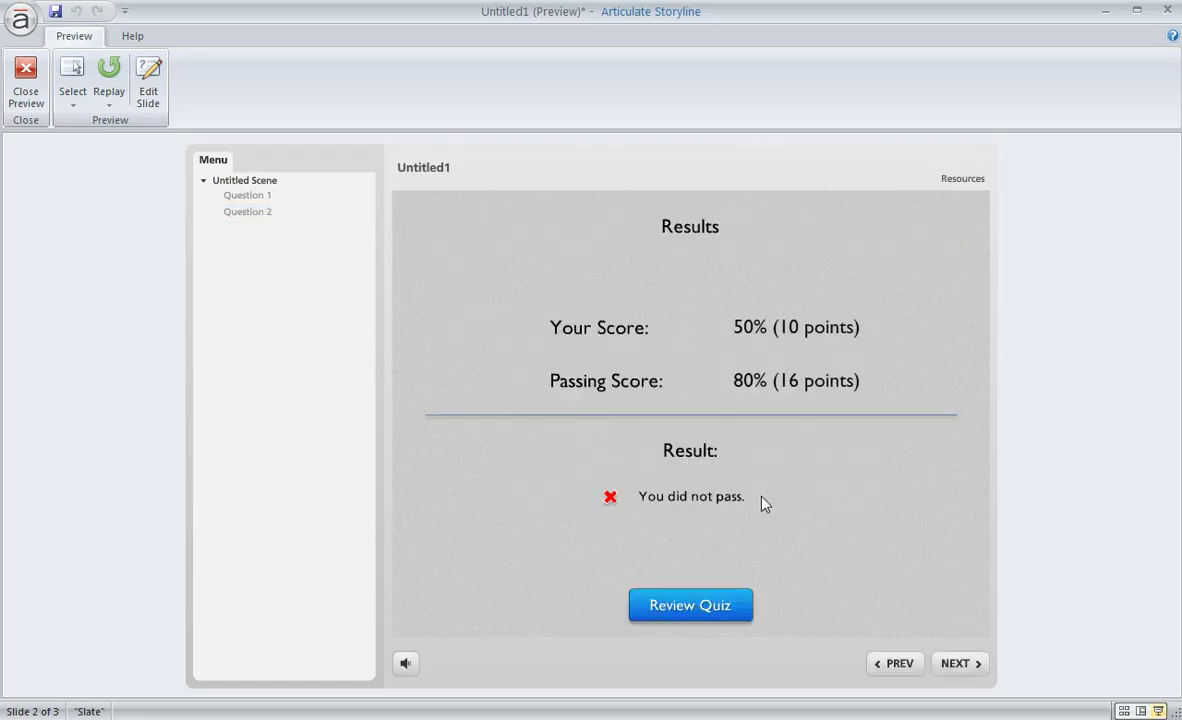
# Step: Start Review Quiz and advance from Question 1's review to Question 2's
pyautogui.click(743, 617)
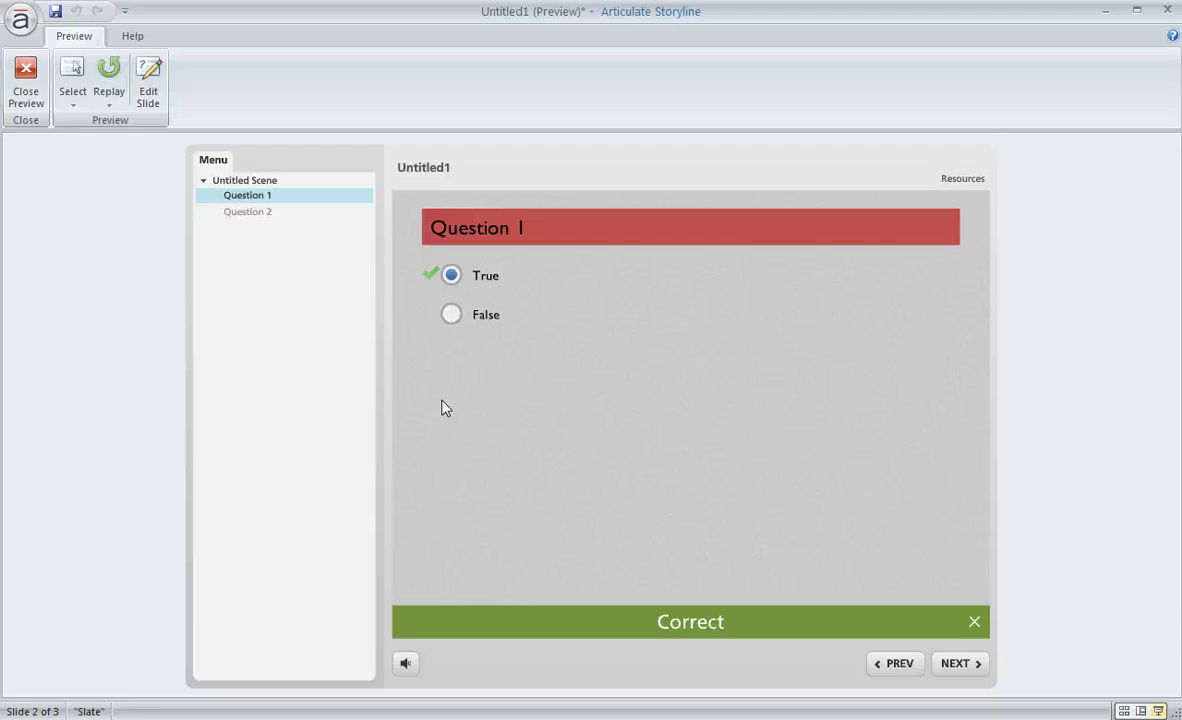
pyautogui.click(951, 665)
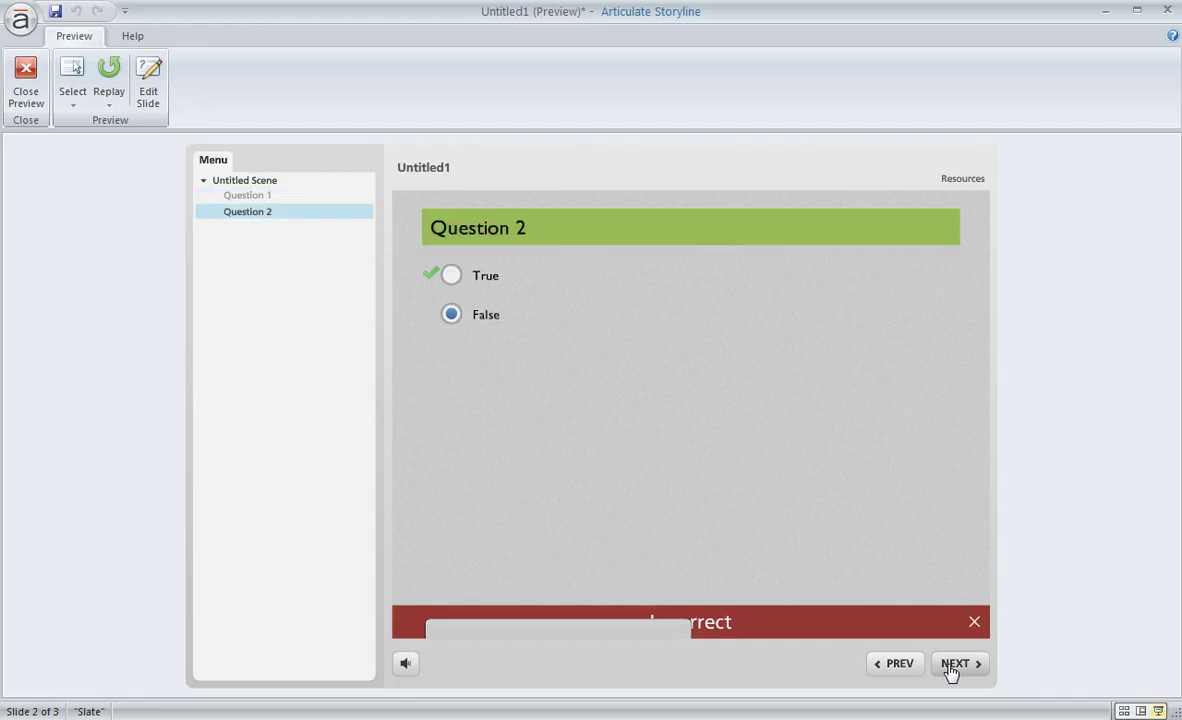